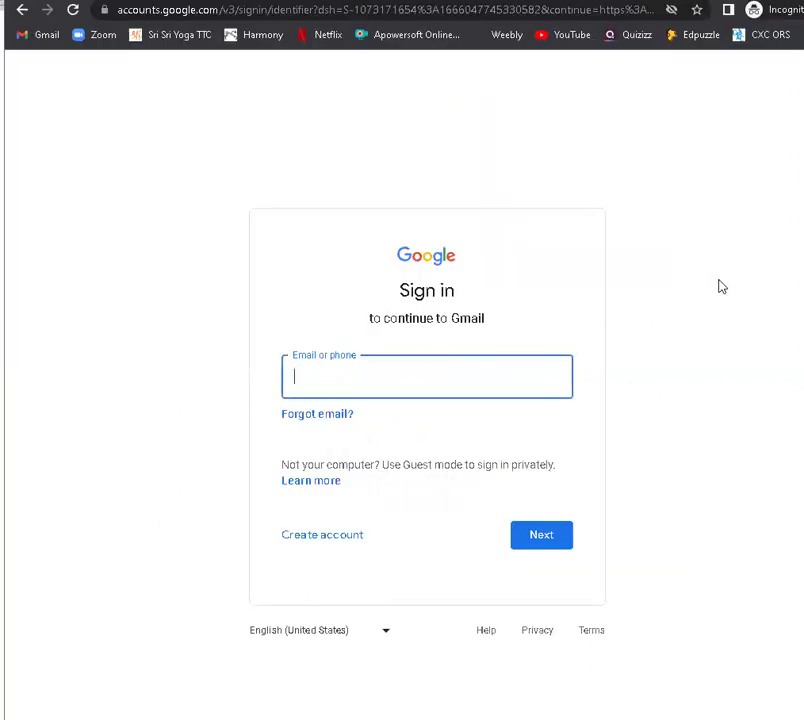
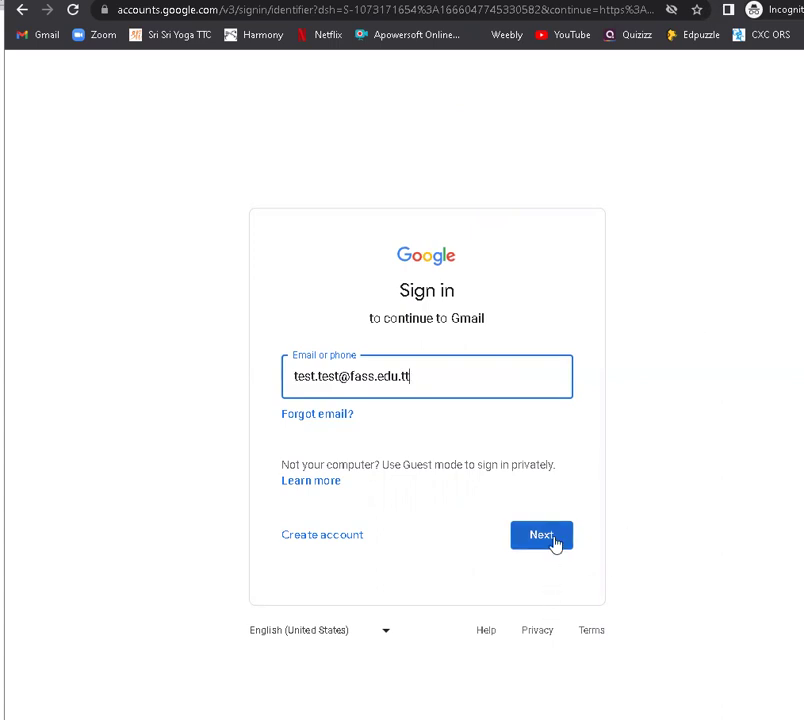
Step: Sign in to Google with the student's school e-mail address and current account password
{"action": "left_click", "coordinate": [555, 545]}
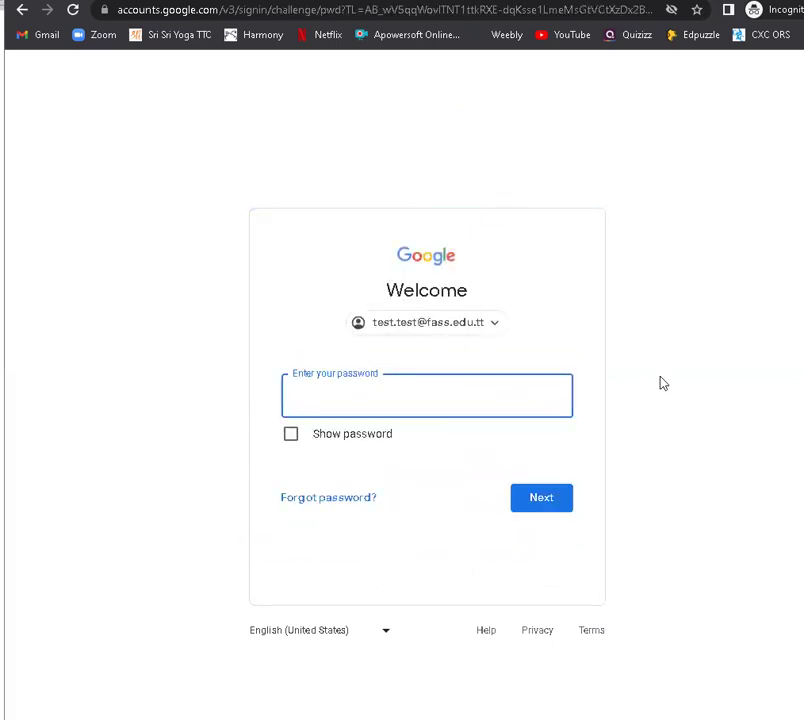
{"action": "type", "text": "************"}
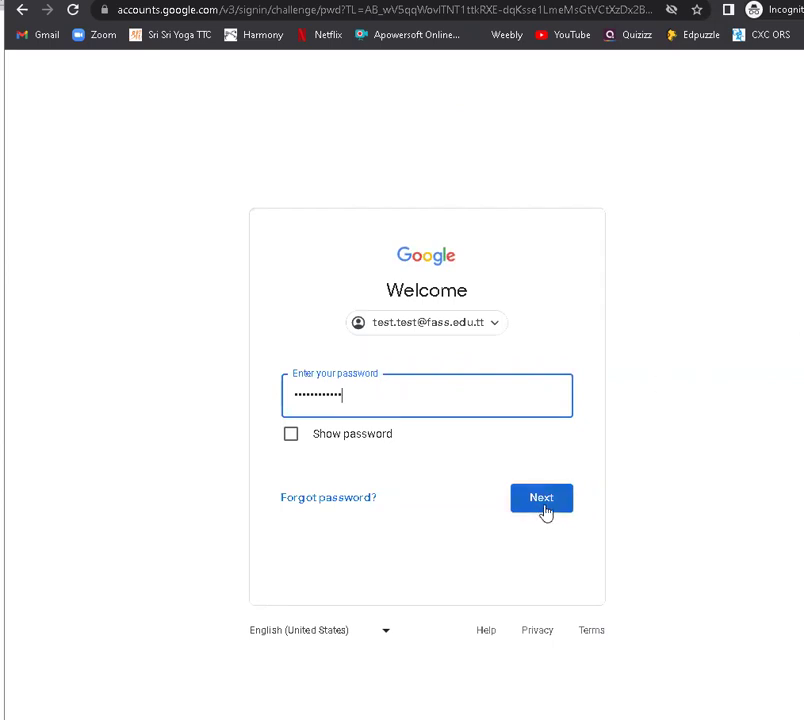
{"action": "left_click", "coordinate": [546, 508]}
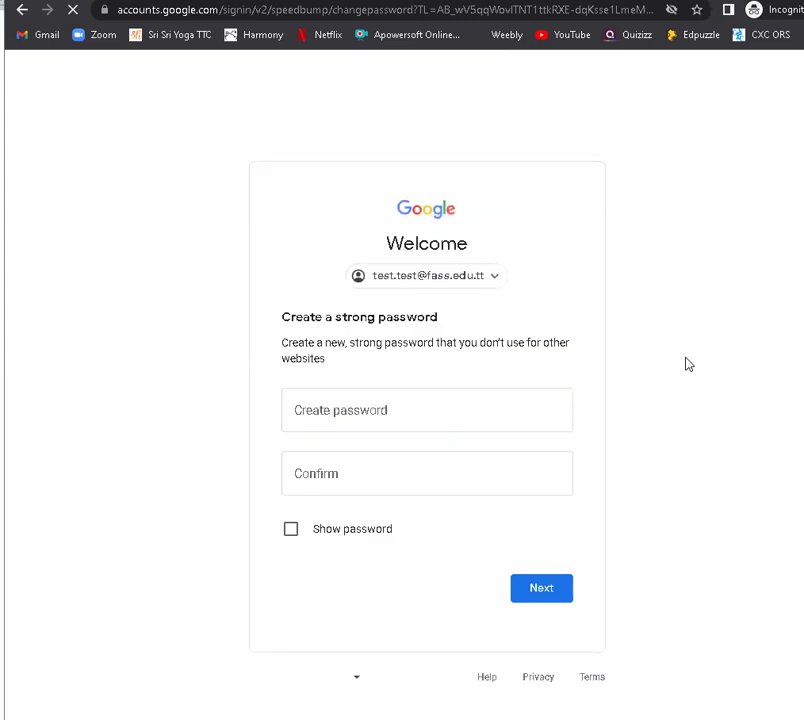
Step: Enter and confirm a new strong password for the student's Google account
{"action": "left_click", "coordinate": [533, 400]}
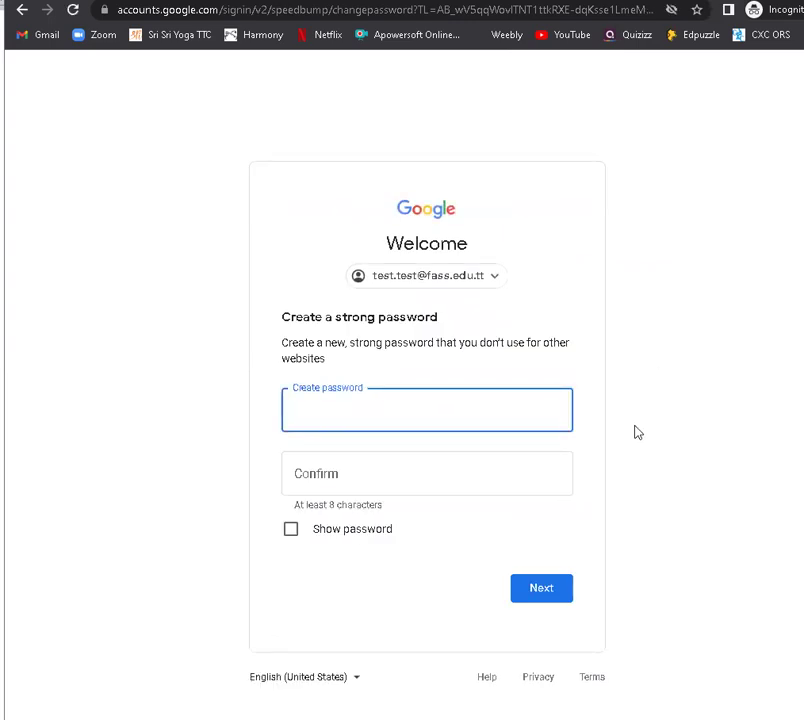
{"action": "type", "text": "************"}
{"action": "key", "text": "Tab"}
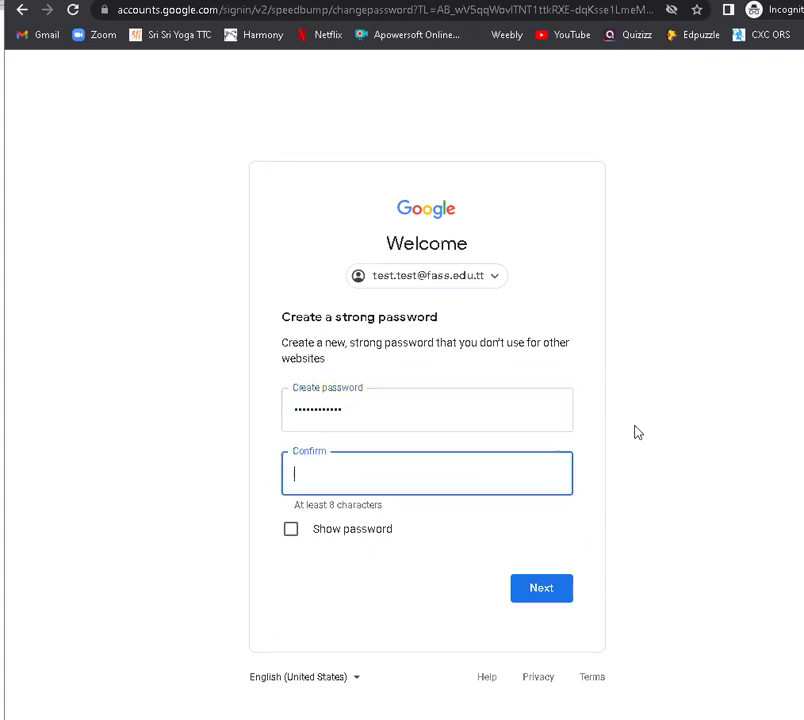
{"action": "type", "text": "************"}
{"action": "left_click", "coordinate": [557, 589]}
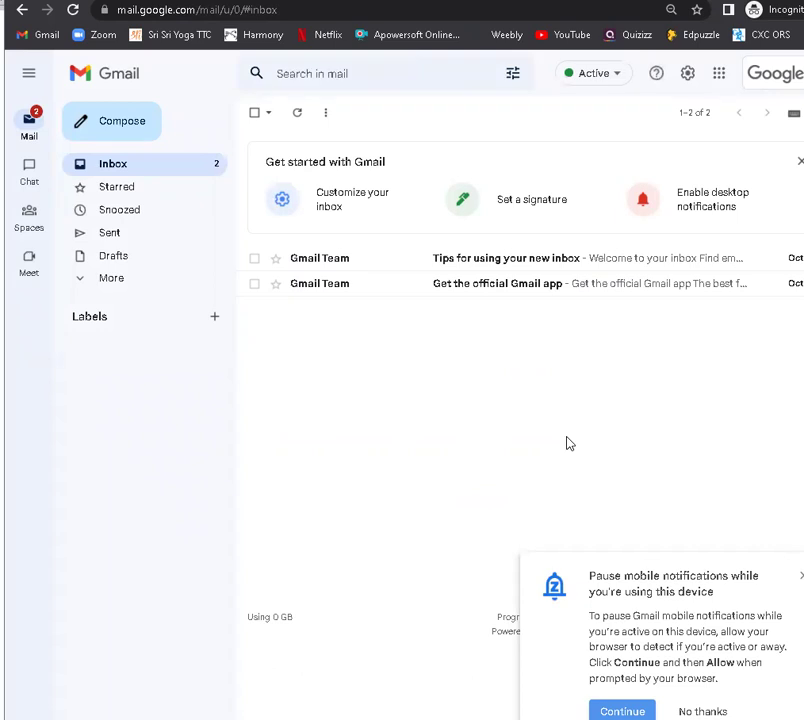
Step: Bring up the browser window showing the FASS landing page at fass.edu.tt
{"action": "mouse_move", "coordinate": [25, 715]}
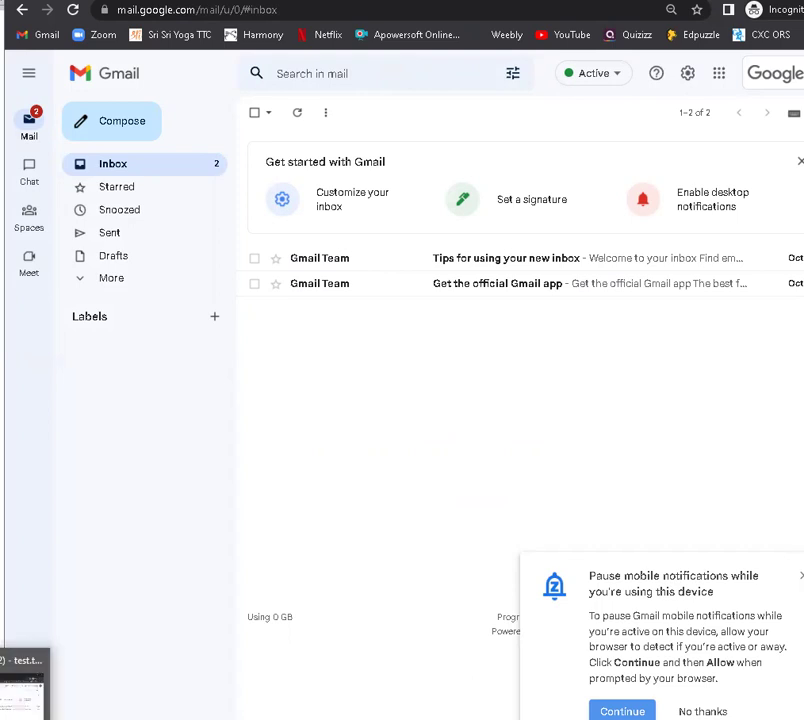
{"action": "left_click", "coordinate": [24, 688]}
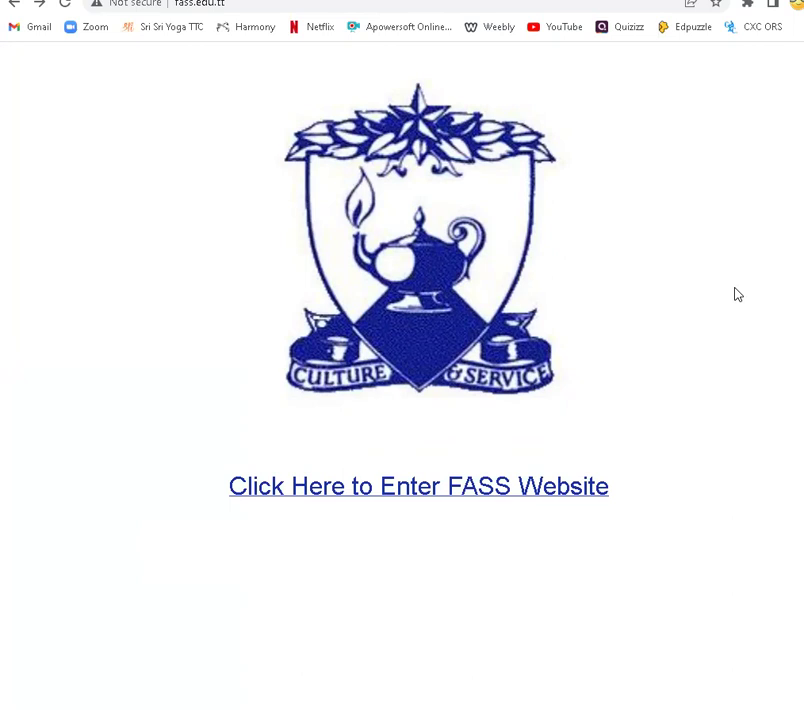
Step: Enter the FASS website, browse the home page, and go to For Students' iReport System
{"action": "left_click", "coordinate": [579, 494]}
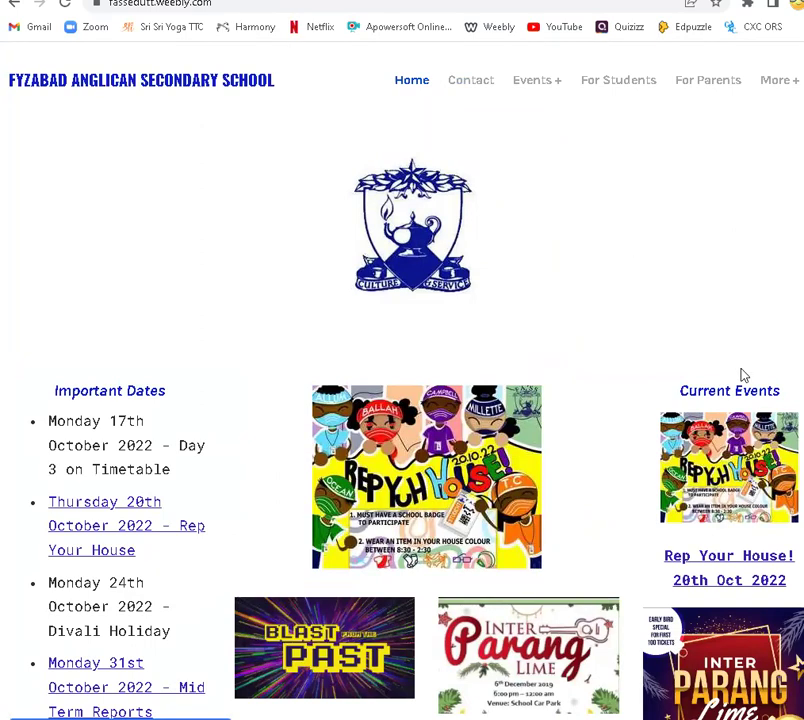
{"action": "scroll", "coordinate": [743, 375], "scroll_direction": "down", "scroll_amount": 5}
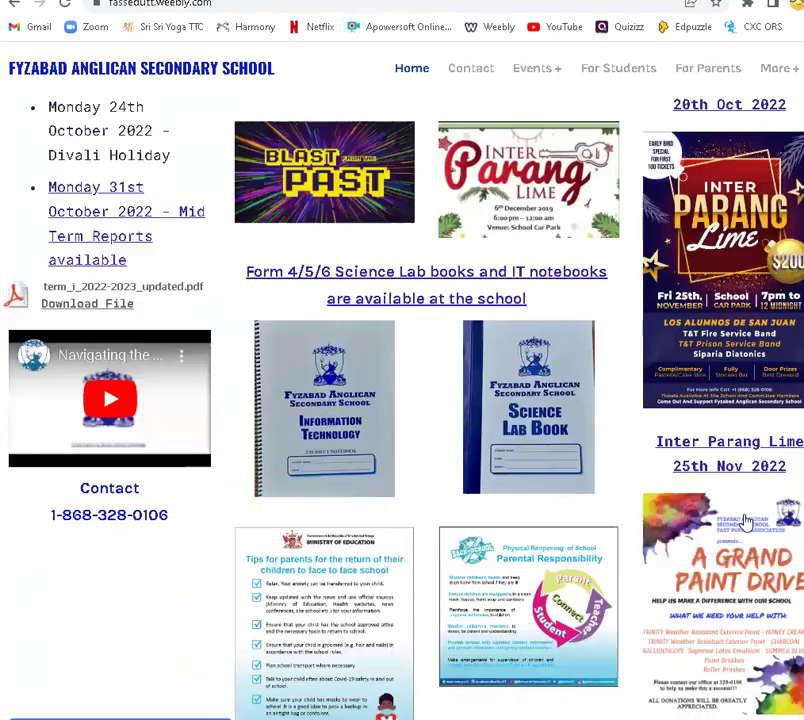
{"action": "scroll", "coordinate": [743, 520], "scroll_direction": "down", "scroll_amount": 5}
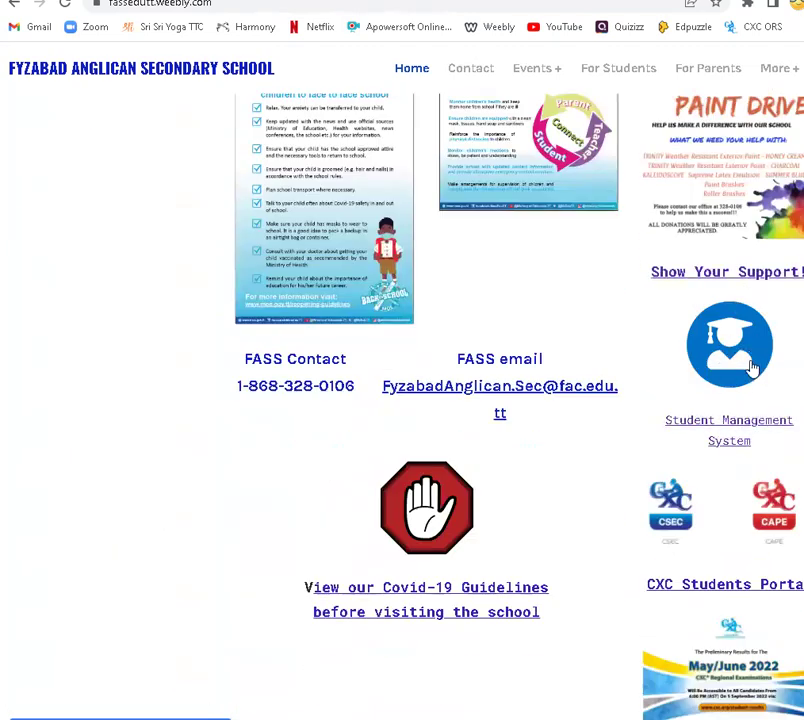
{"action": "scroll", "coordinate": [720, 410], "scroll_direction": "up", "scroll_amount": 10}
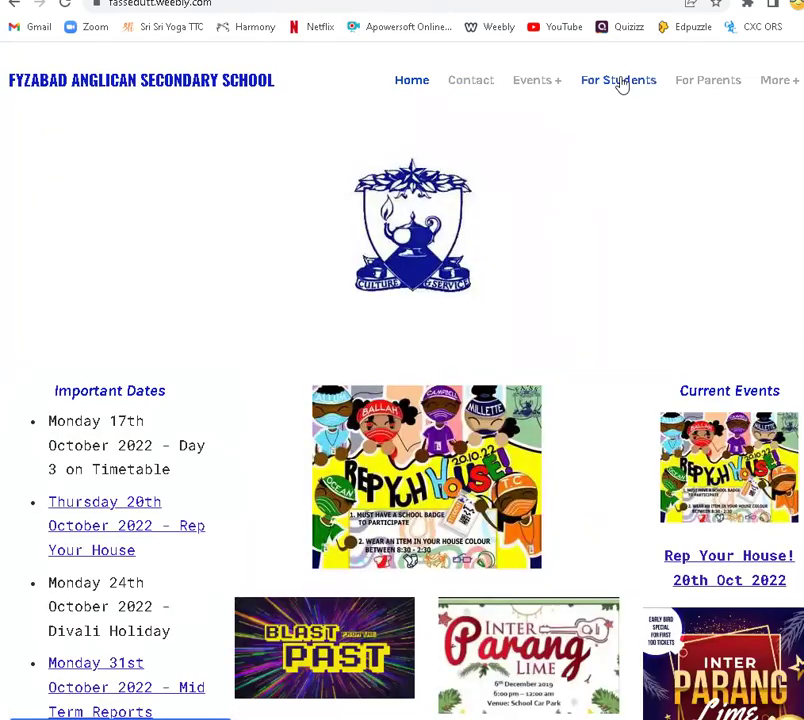
{"action": "left_click", "coordinate": [620, 82]}
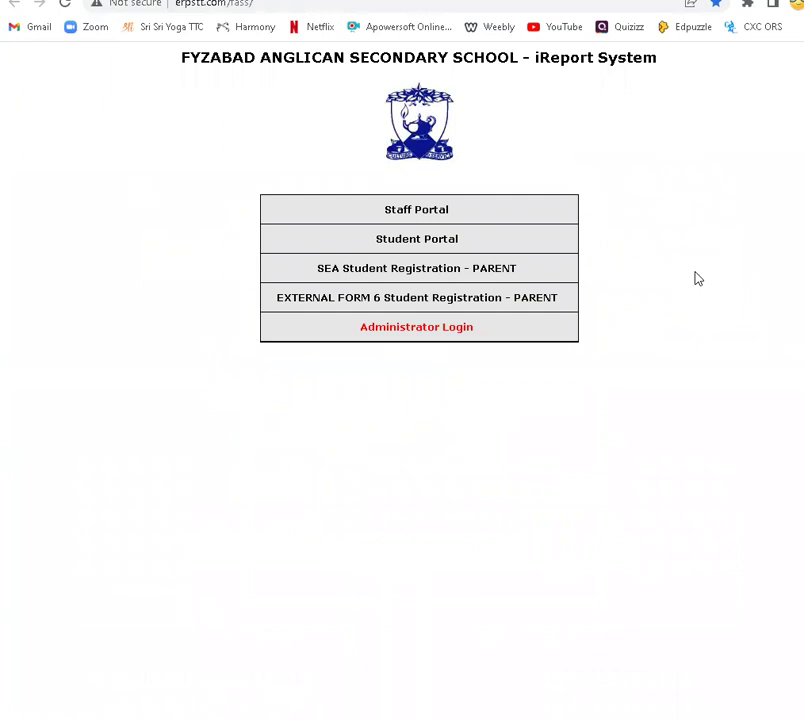
Step: Request the Student Portal password by e-mail using the student's username, then go to Gmail
{"action": "left_click", "coordinate": [465, 244]}
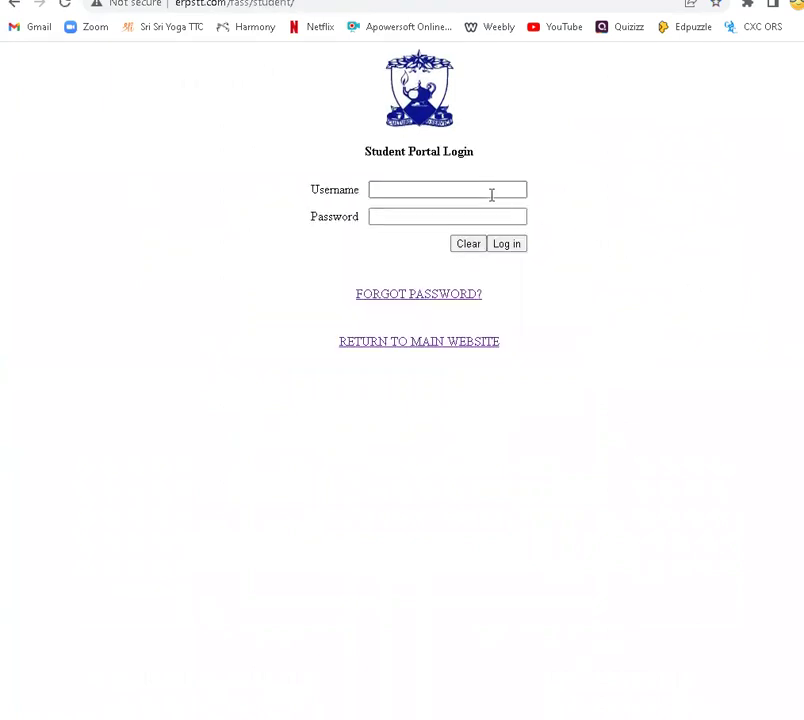
{"action": "left_click", "coordinate": [491, 193]}
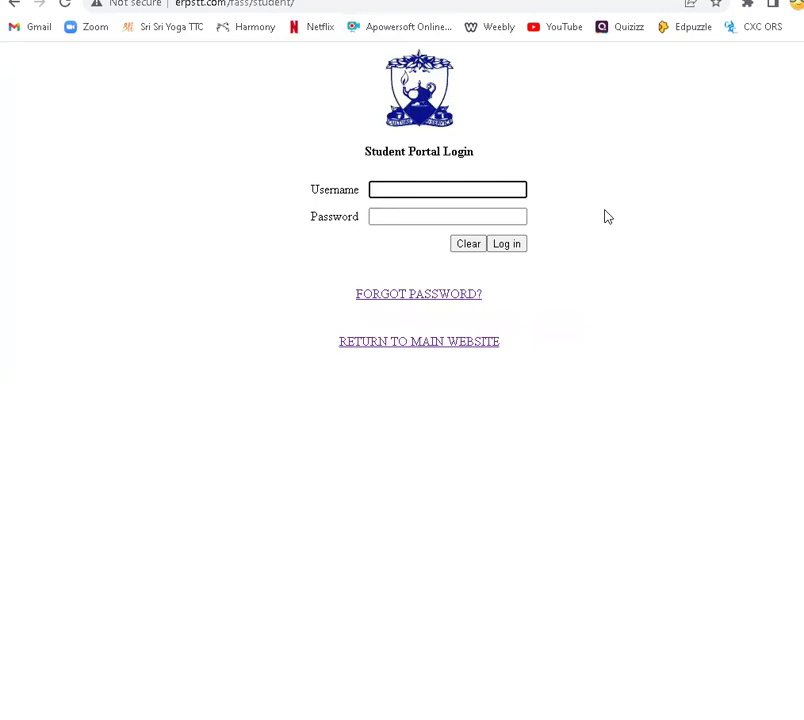
{"action": "left_click", "coordinate": [415, 303]}
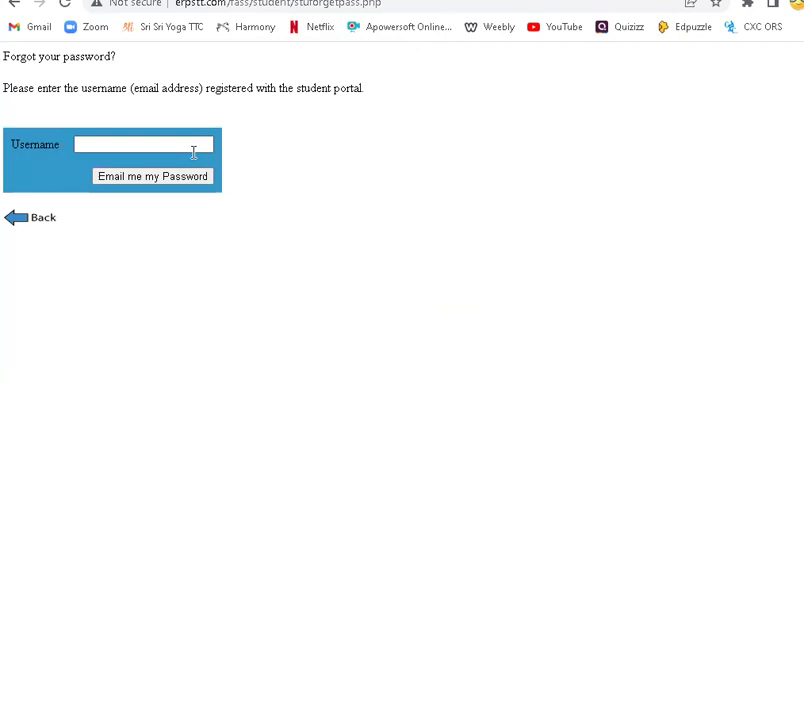
{"action": "left_click", "coordinate": [205, 146]}
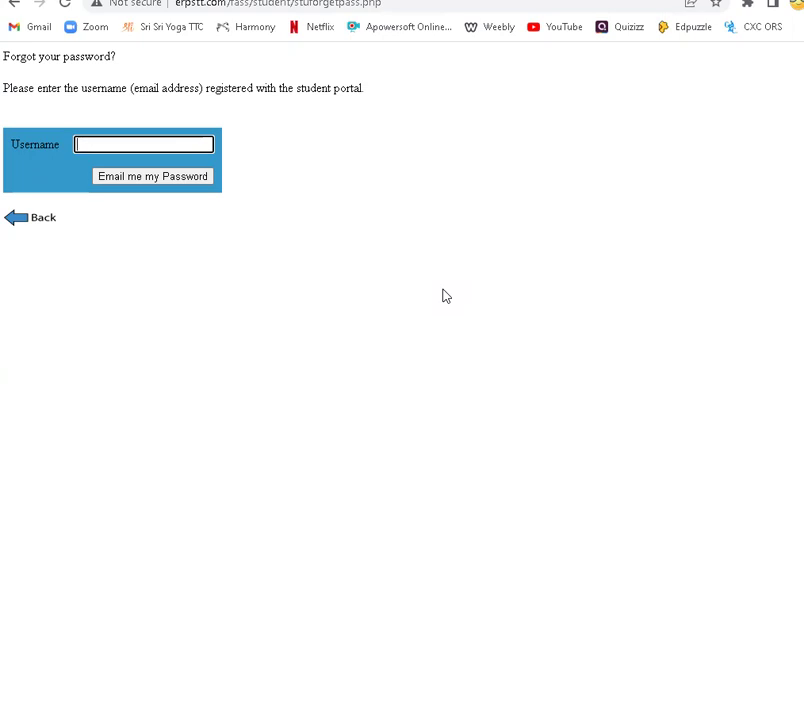
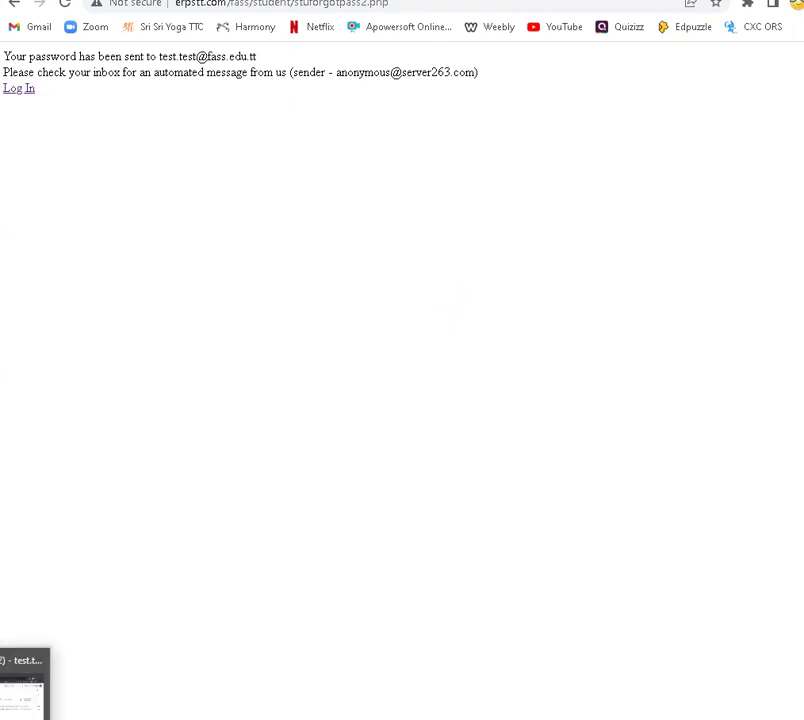
{"action": "left_click", "coordinate": [20, 695]}
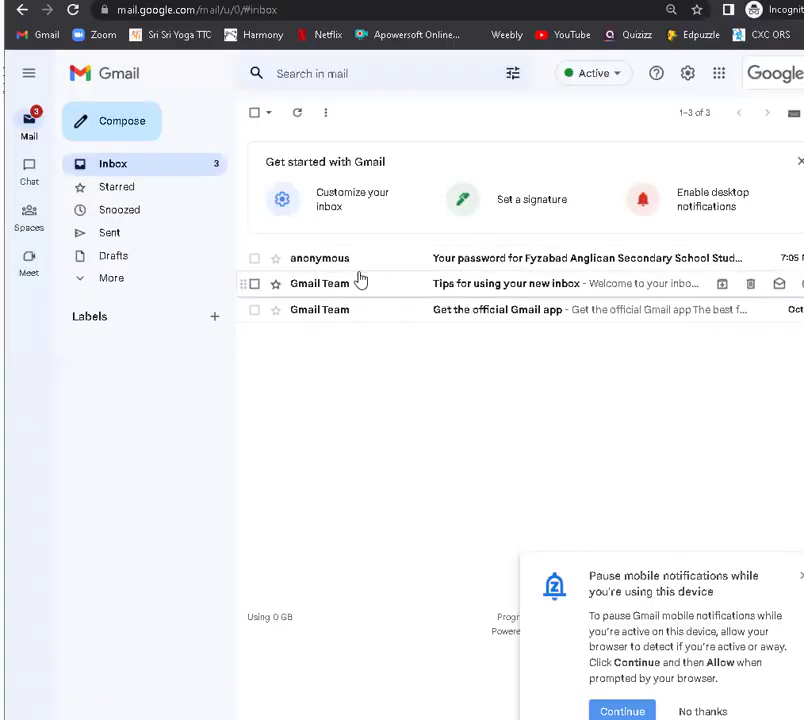
Step: Open the 'Your password for Fyzabad Anglican Secondary School' e-mail to read the portal password
{"action": "left_click", "coordinate": [475, 262]}
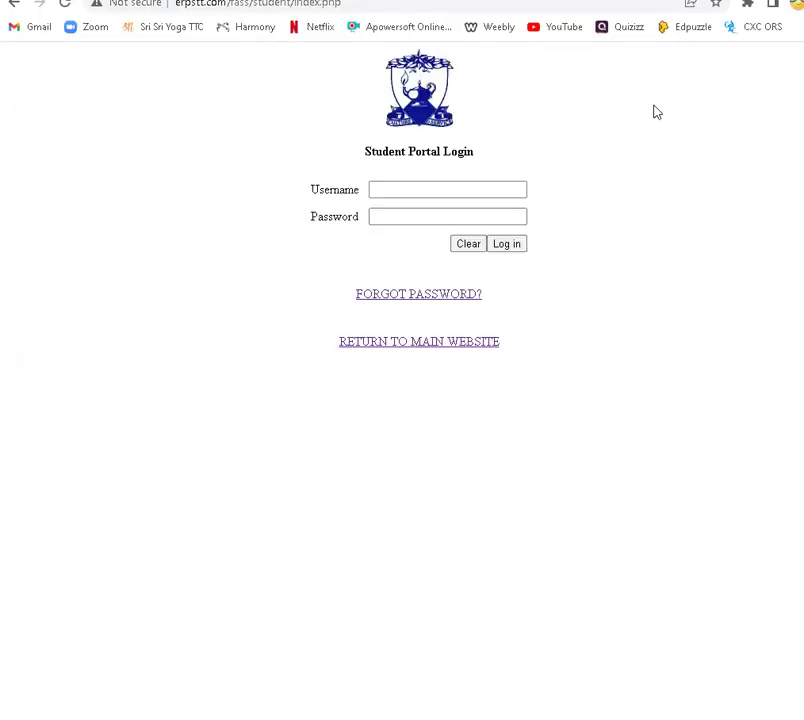
Step: Log in to the Student Portal with the student's username and the e-mailed password
{"action": "left_click", "coordinate": [498, 184]}
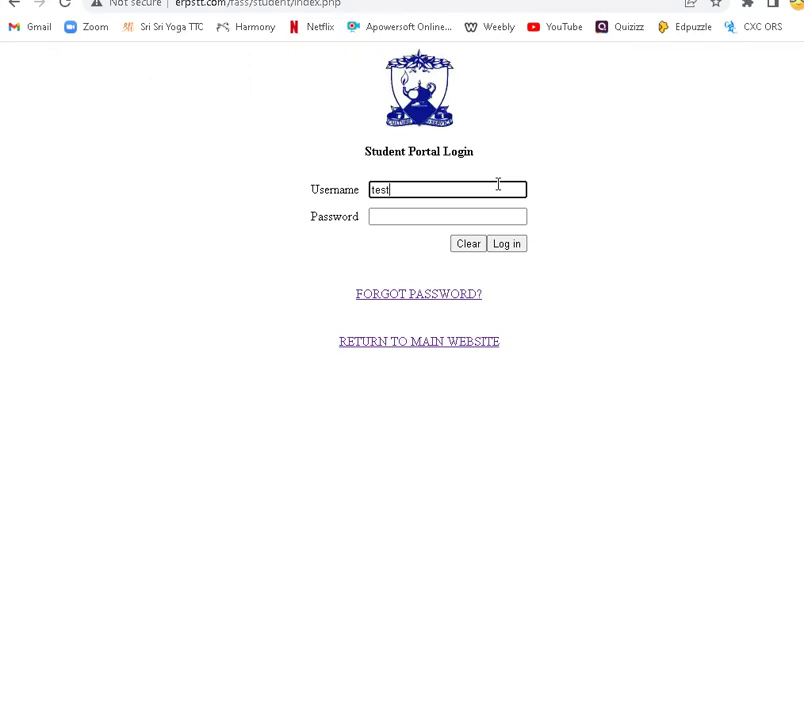
{"action": "left_click", "coordinate": [477, 219]}
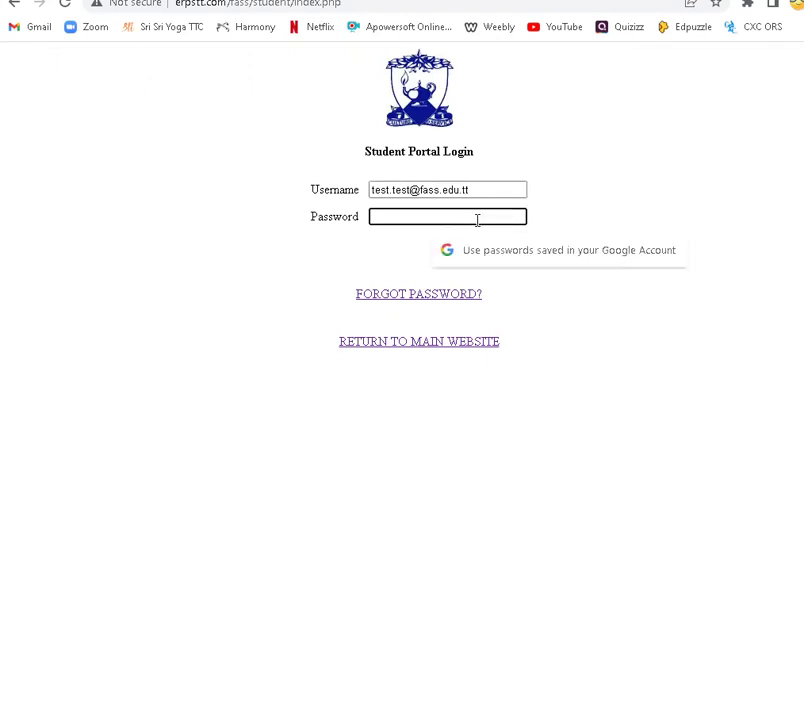
{"action": "type", "text": "***"}
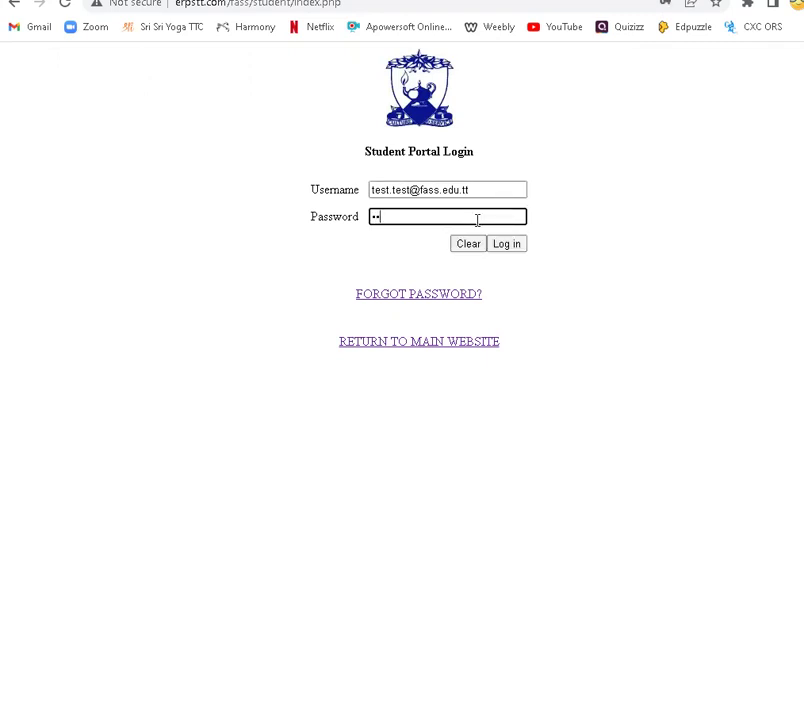
{"action": "type", "text": "**"}
{"action": "left_click", "coordinate": [518, 246]}
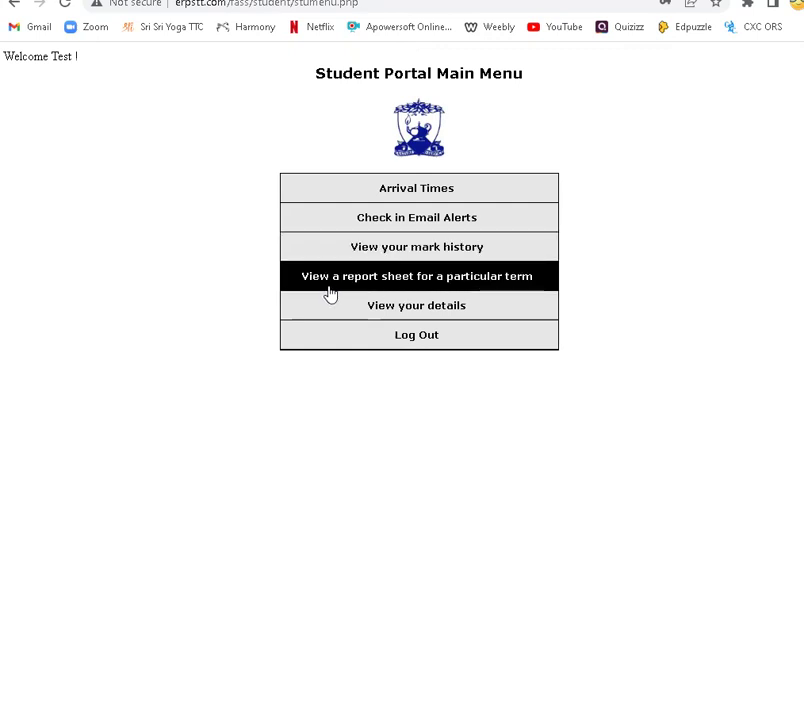
{"action": "left_click", "coordinate": [428, 282]}
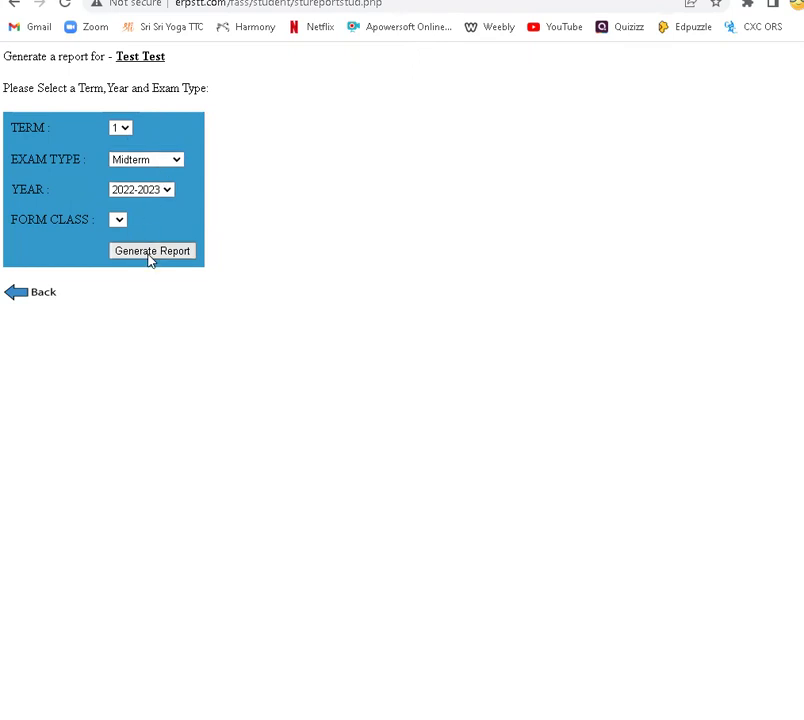
{"action": "left_click", "coordinate": [28, 294]}
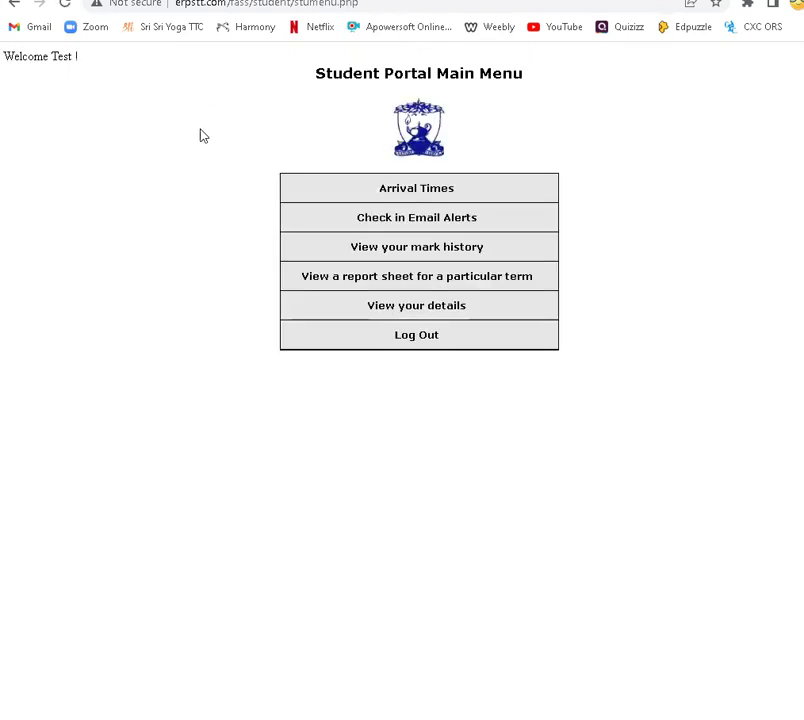
{"action": "left_click", "coordinate": [428, 305]}
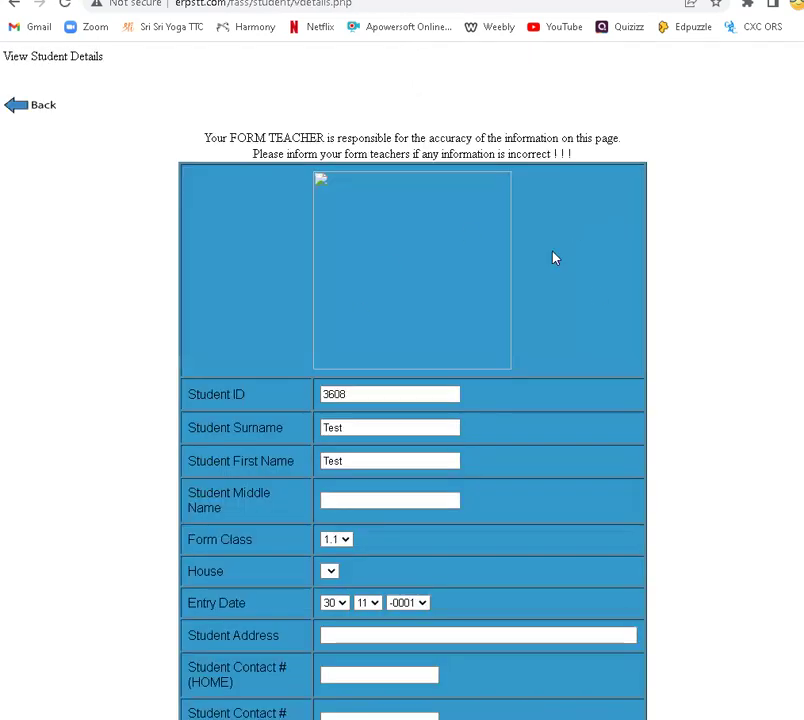
{"action": "scroll", "coordinate": [586, 343], "scroll_direction": "down", "scroll_amount": 5}
{"action": "scroll", "coordinate": [586, 343], "scroll_direction": "up", "scroll_amount": 5}
{"action": "left_click", "coordinate": [20, 108]}
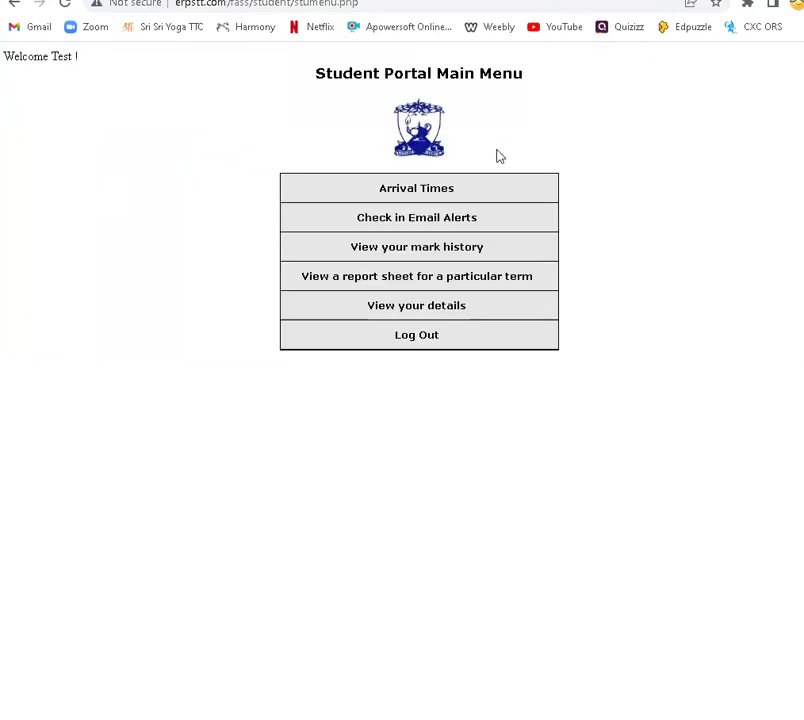